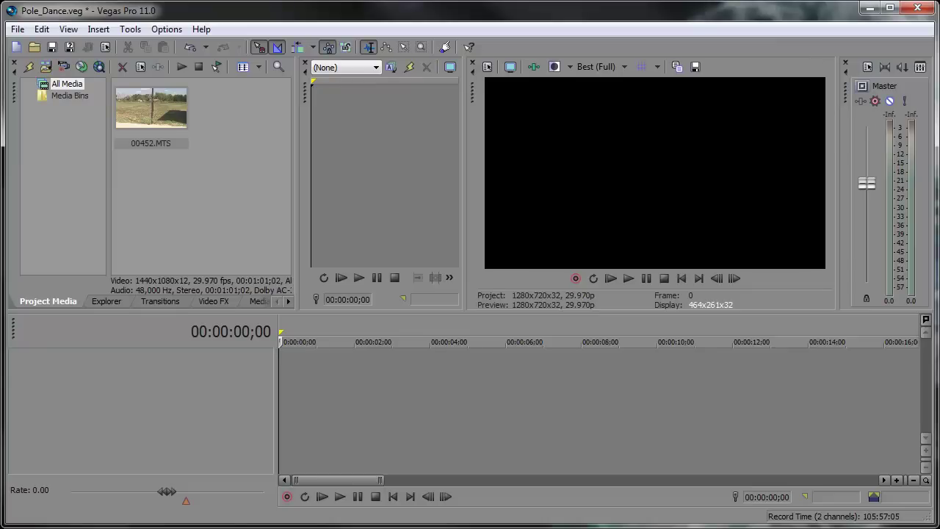
Add 00452.MTS to the timeline as video only on a single track
drag(161, 115, 276, 394)
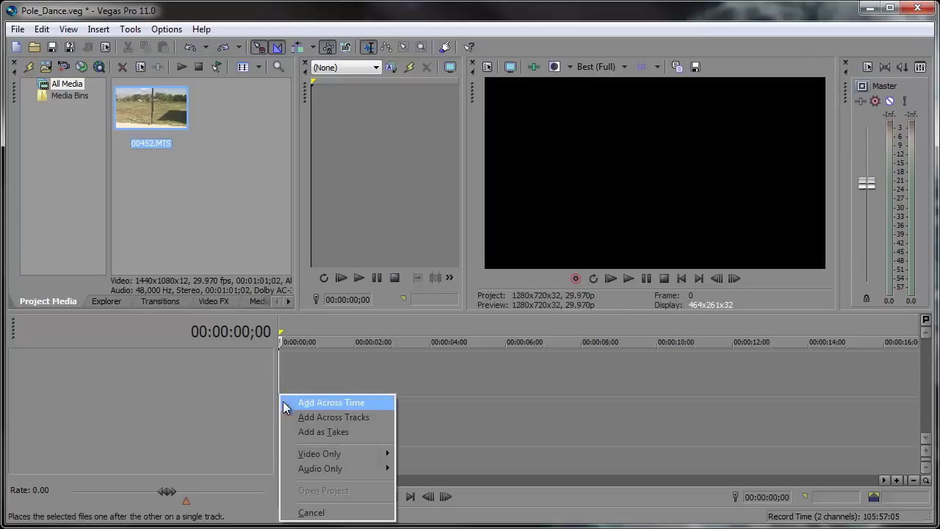
mouse_move(316, 455)
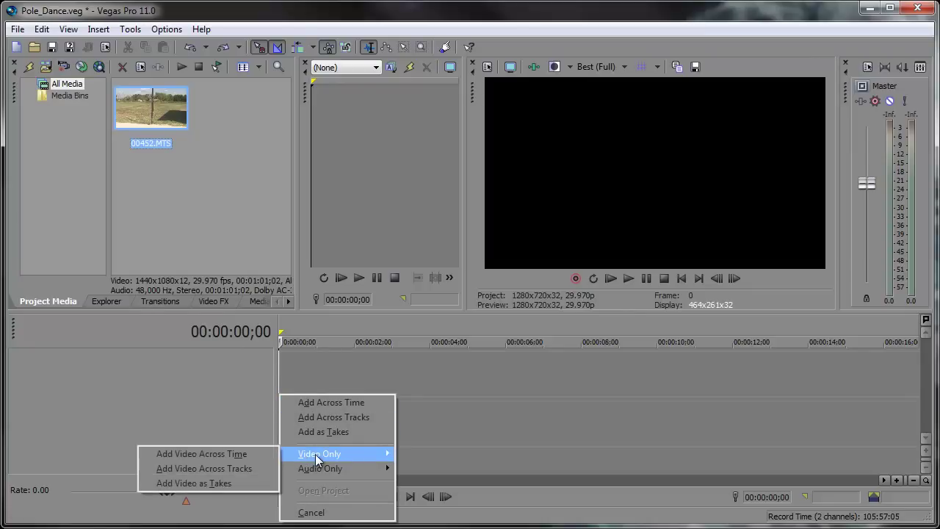
click(261, 456)
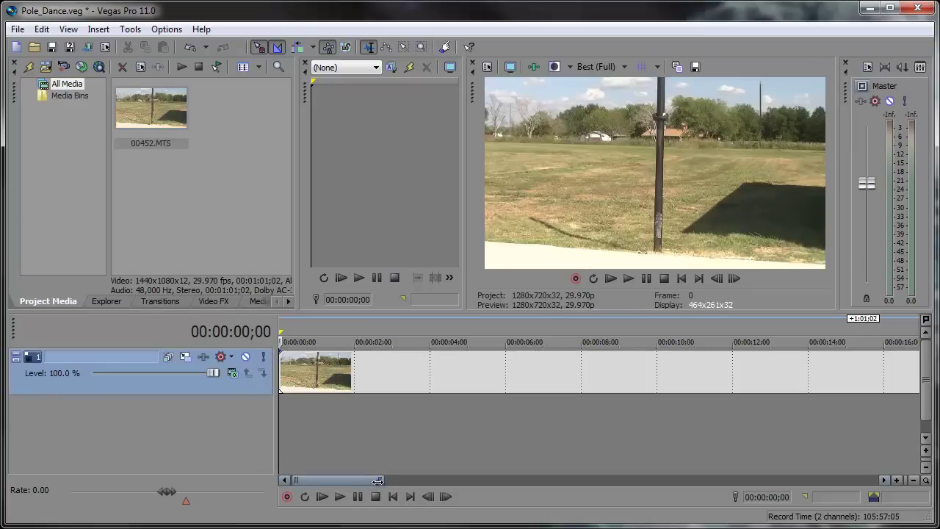
Trim the clip's start so it begins where the dog appears near the end
drag(377, 480, 659, 480)
click(706, 327)
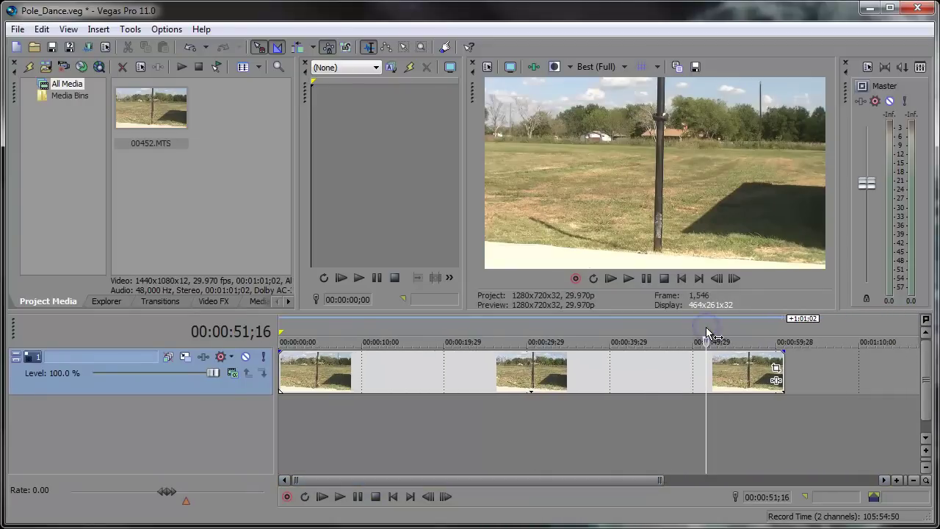
click(698, 374)
click(679, 376)
mouse_move(680, 375)
mouse_down()
mouse_move(666, 375)
mouse_move(695, 367)
mouse_up()
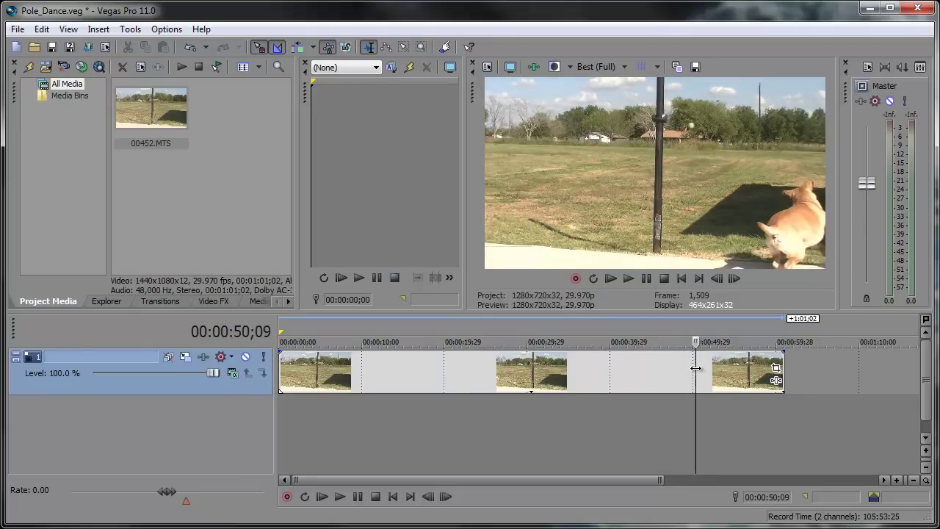
drag(276, 363, 301, 370)
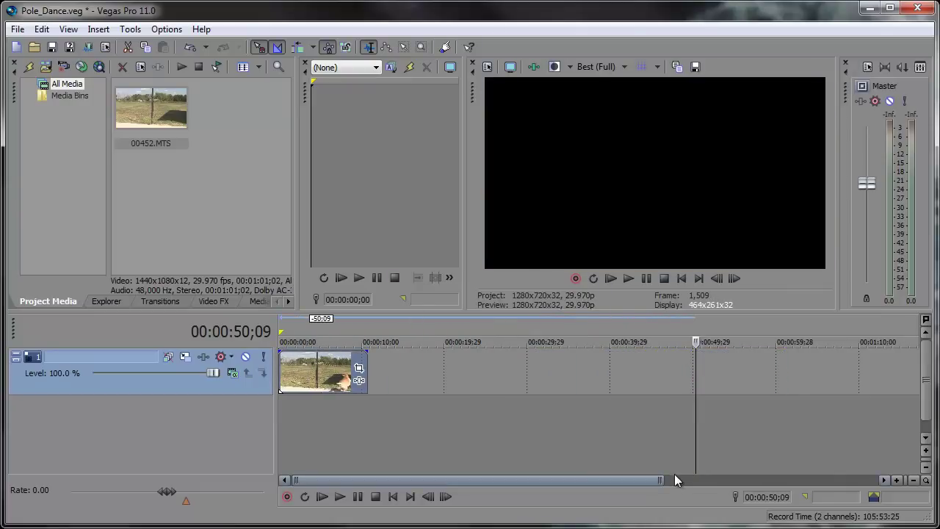
Play the clip from the start, then mark a loop region from 2;18 to 6;19
drag(659, 479, 367, 479)
click(317, 342)
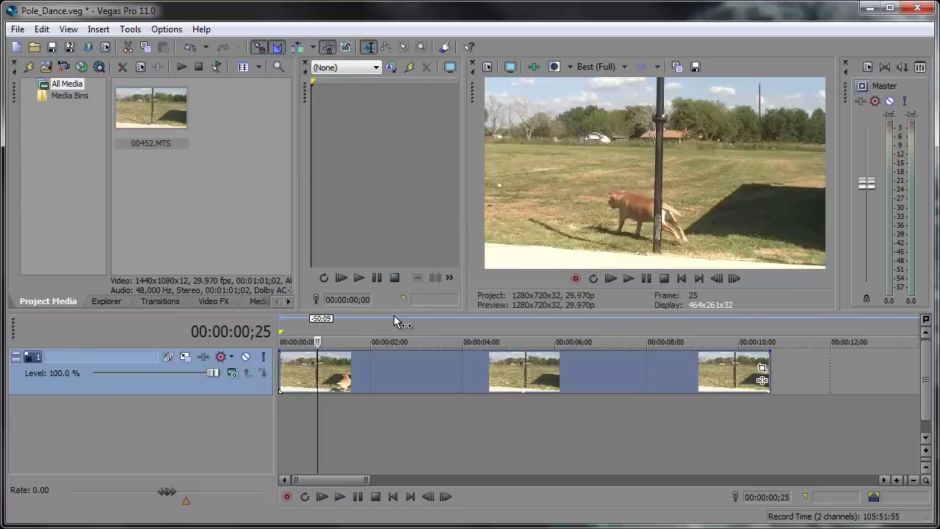
click(483, 324)
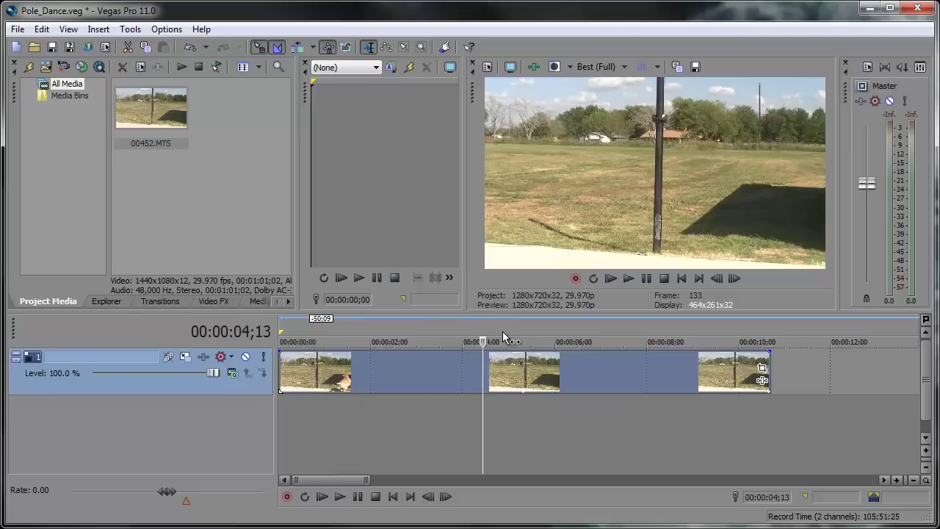
key(ctrl+Home)
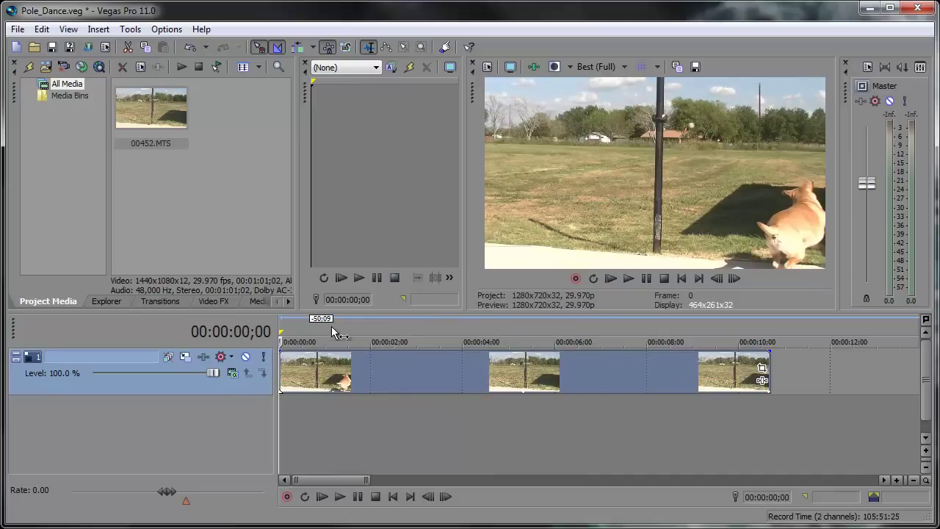
key(space)
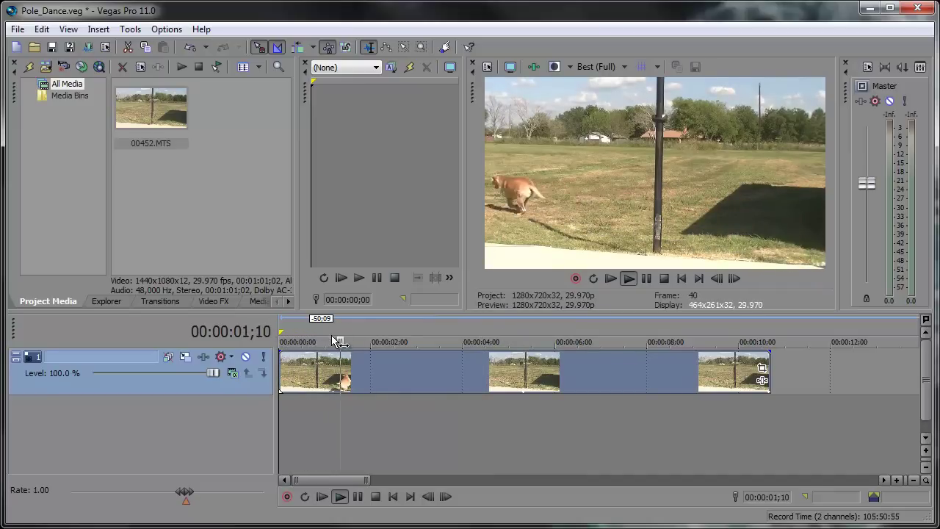
key(Return)
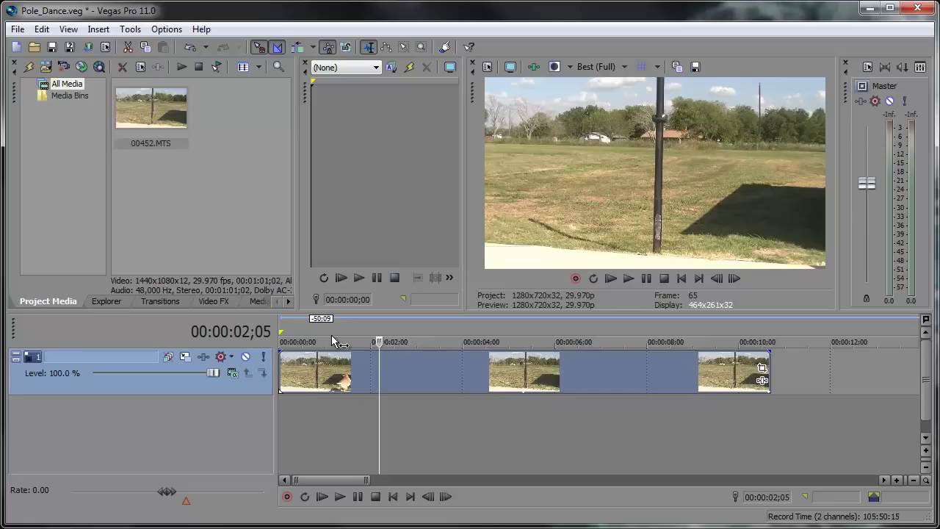
drag(398, 332, 583, 331)
drag(488, 367, 658, 367)
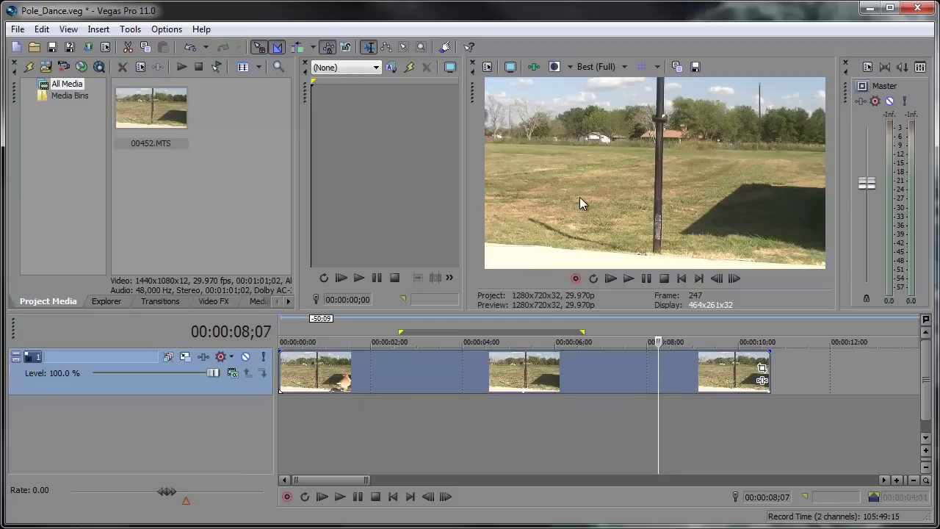
Redefine the loop region to run from about 4;26 to 10;07
drag(569, 332, 730, 331)
drag(569, 332, 506, 332)
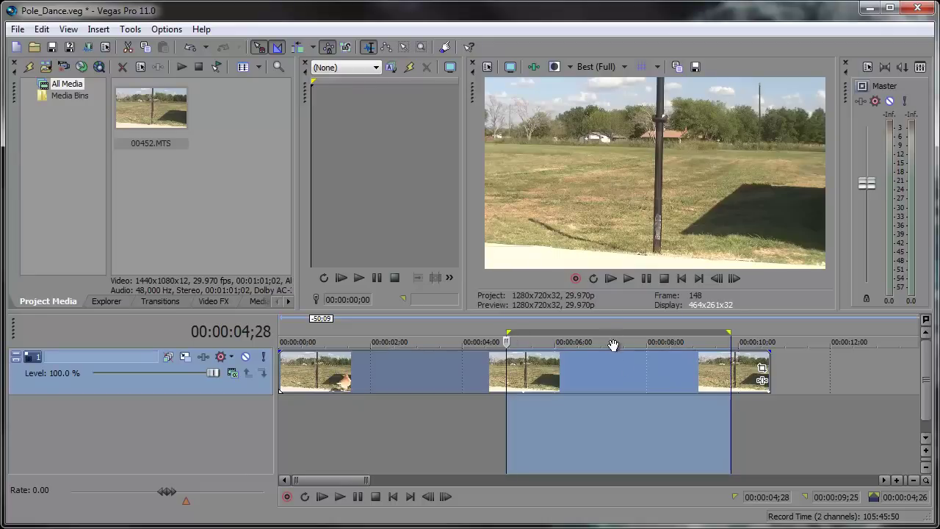
mouse_move(732, 332)
mouse_down()
mouse_move(749, 324)
mouse_move(732, 325)
mouse_up()
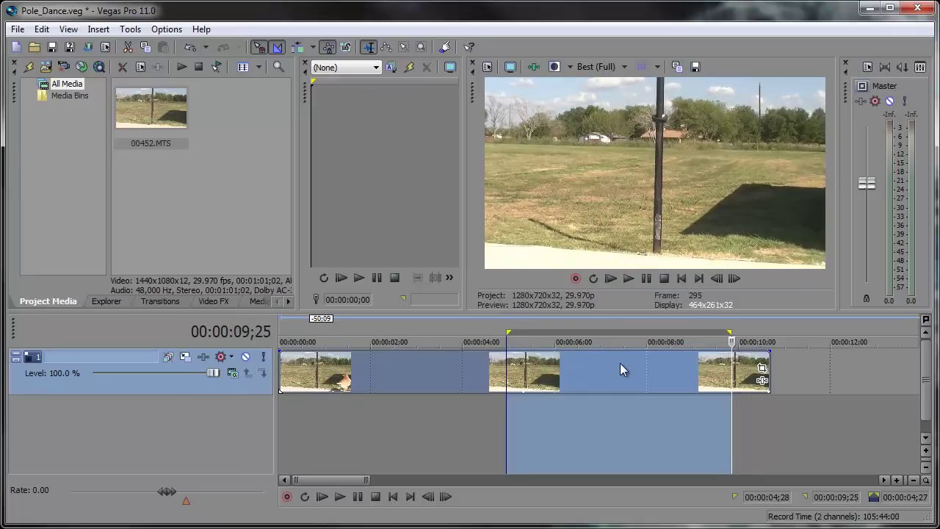
Insert a new empty video track and move it below the clip track
right_click(193, 423)
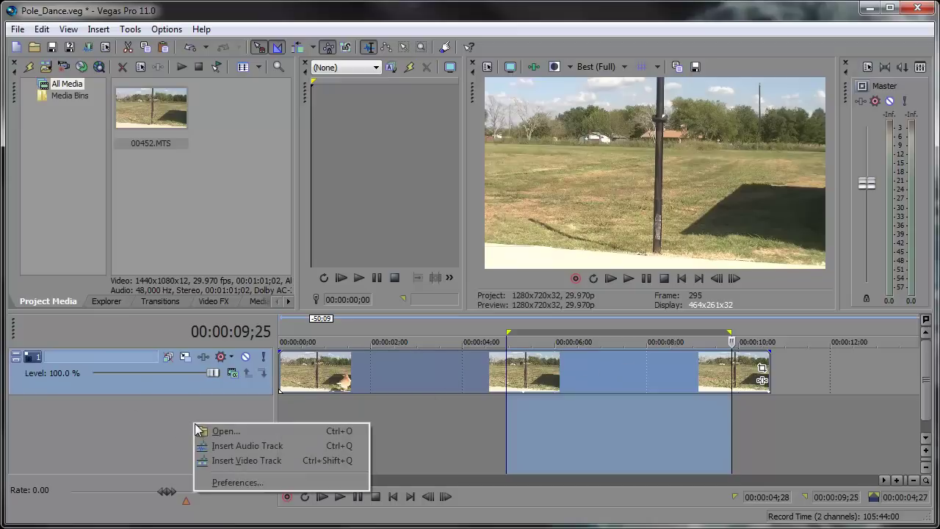
click(234, 463)
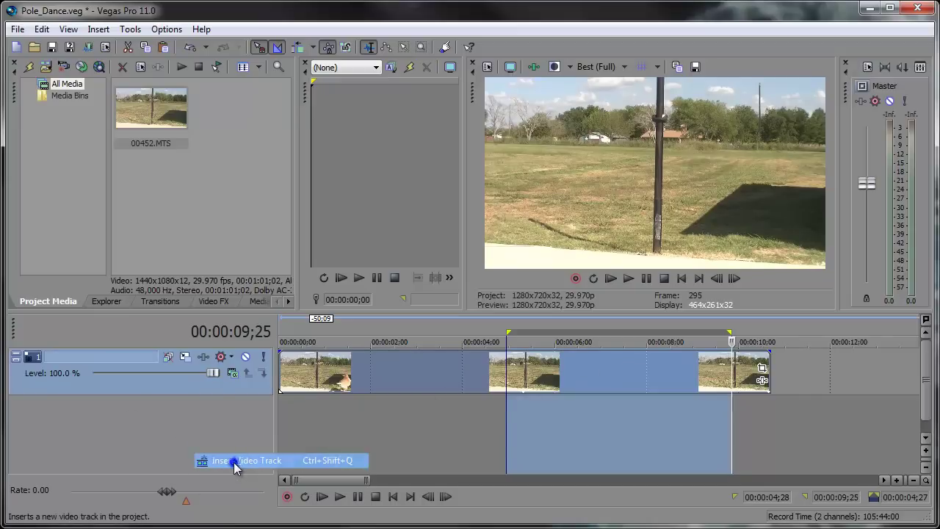
drag(218, 393, 217, 427)
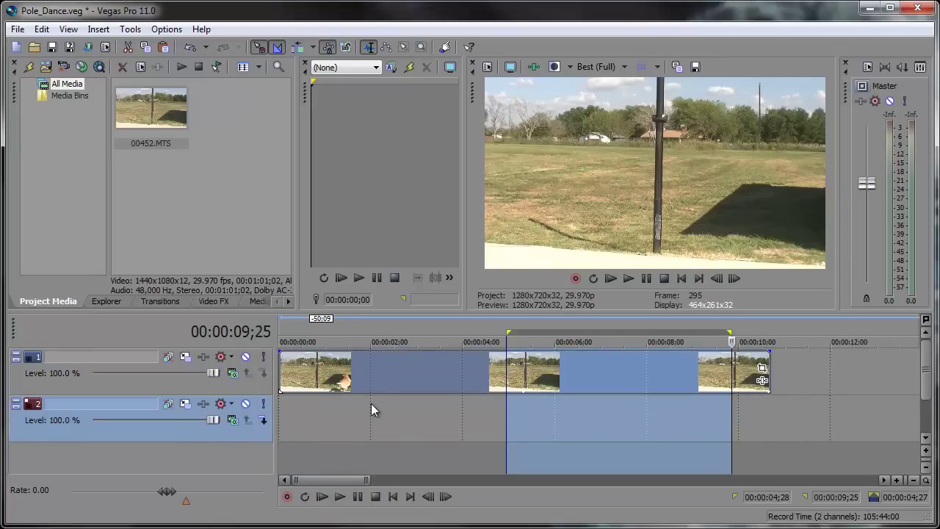
Shorten track 1's clip from its end and paste a copy onto track 2
drag(769, 371, 389, 371)
click(310, 432)
right_click(320, 430)
click(370, 269)
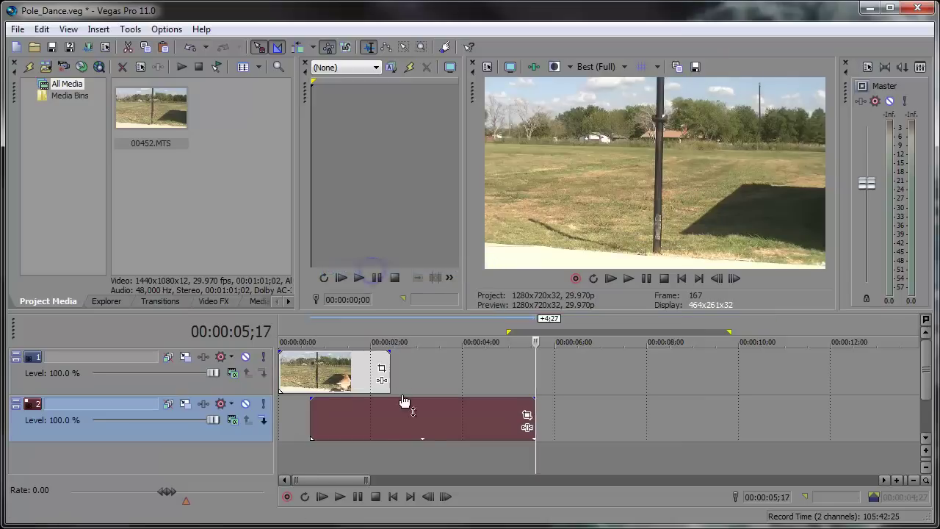
Nudge the top dog clip slightly later and play the layered clips from the start
drag(309, 373, 320, 375)
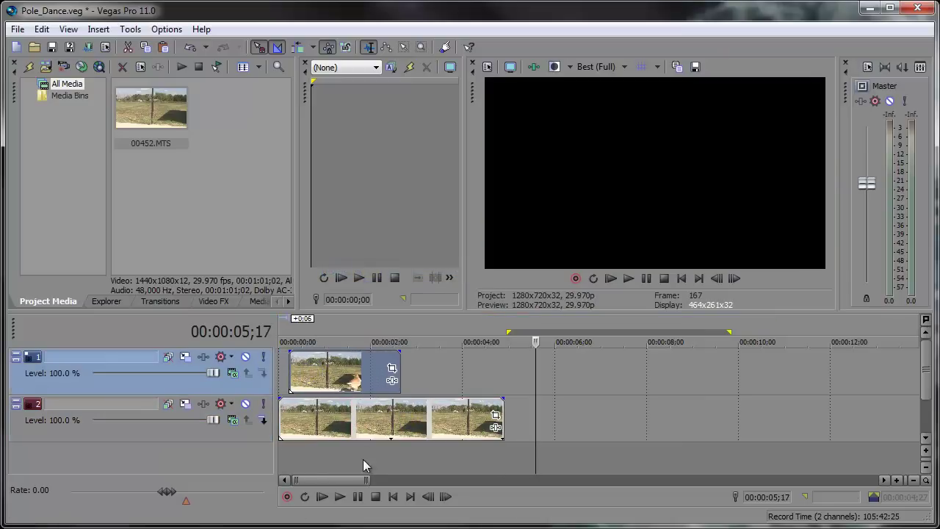
drag(366, 480, 332, 480)
click(288, 328)
key(space)
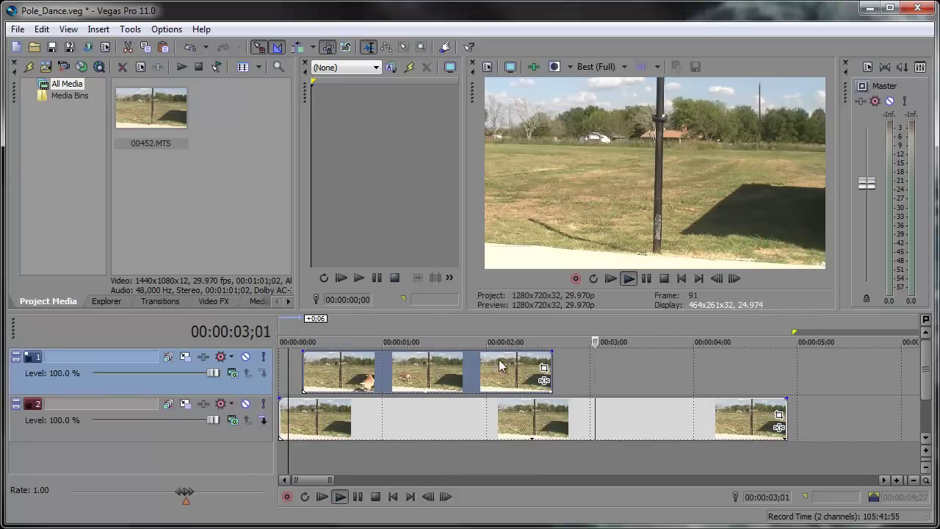
key(Return)
Trim the top dog clip's end and check the dog reaching the pole near 1;01
drag(552, 368, 476, 387)
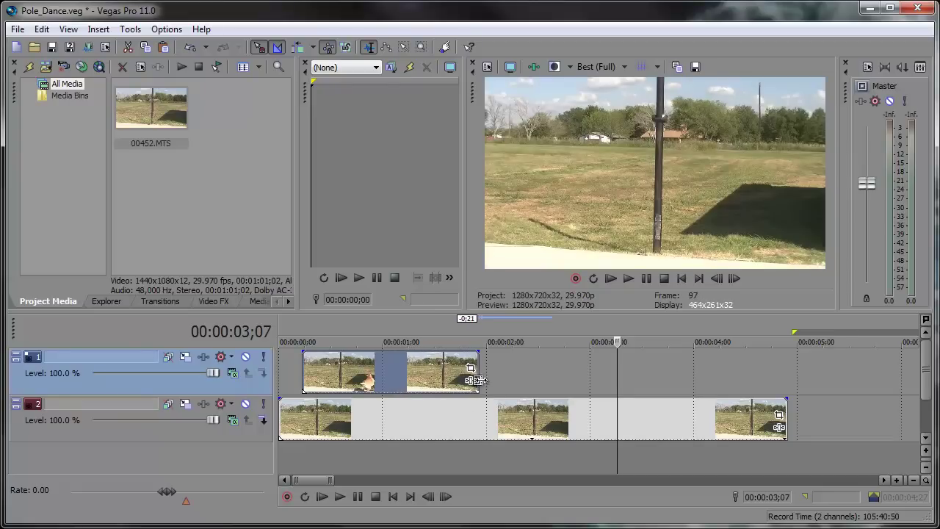
click(390, 334)
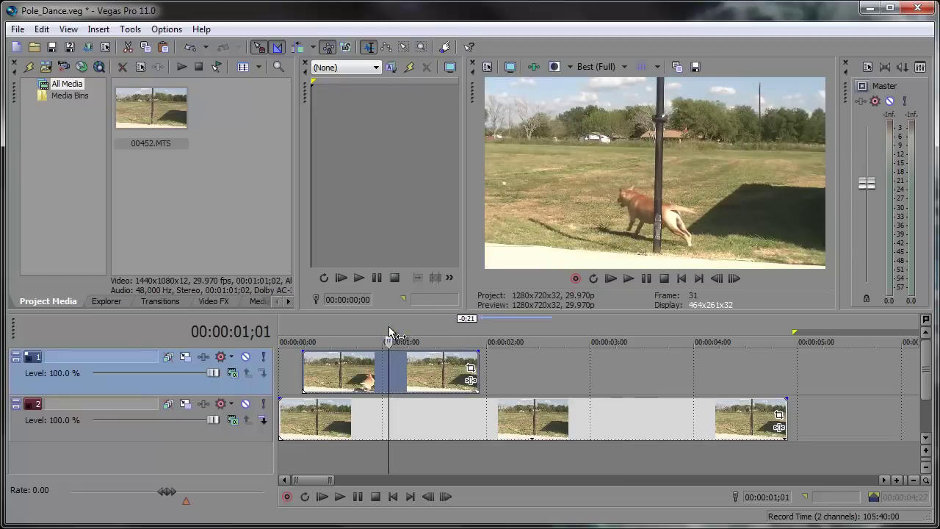
key(Right)
key(Left)
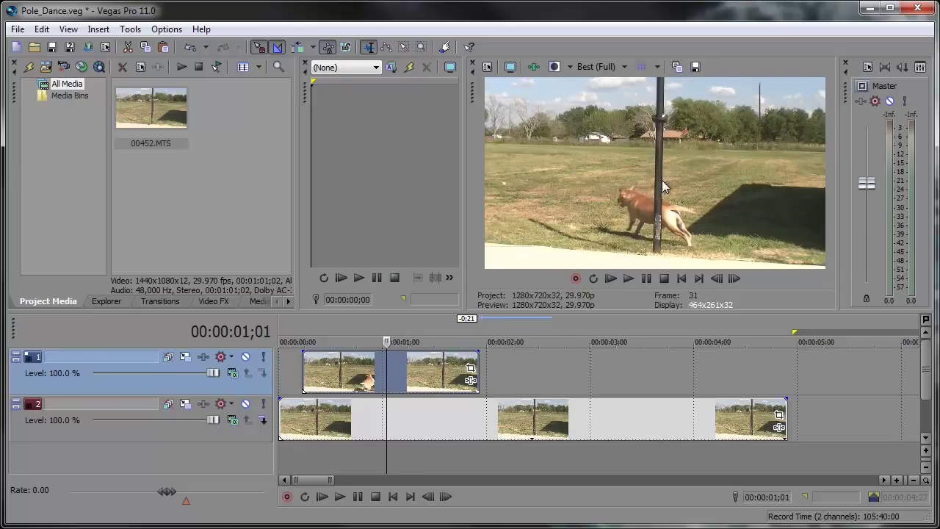
drag(331, 480, 331, 481)
click(326, 371)
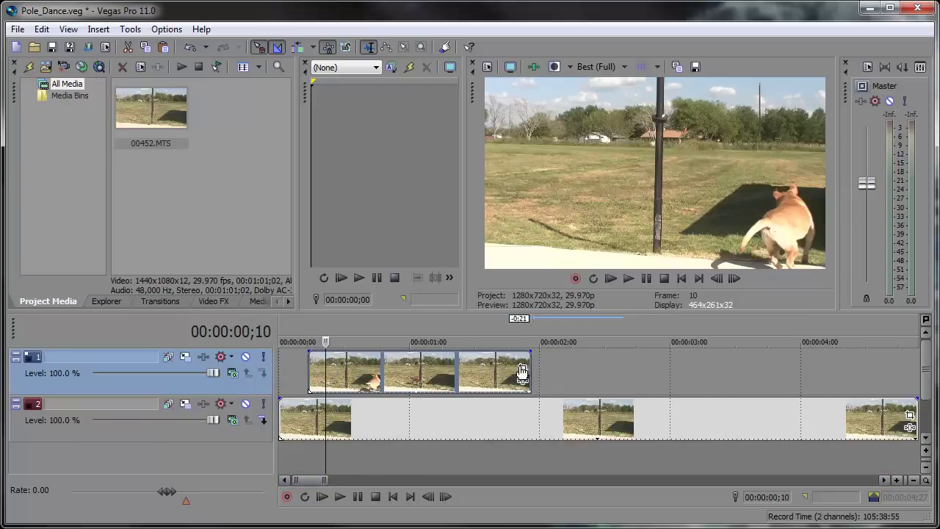
Open the dog clip's Pan/Crop settings in an enlarged window with Mask enabled
click(522, 371)
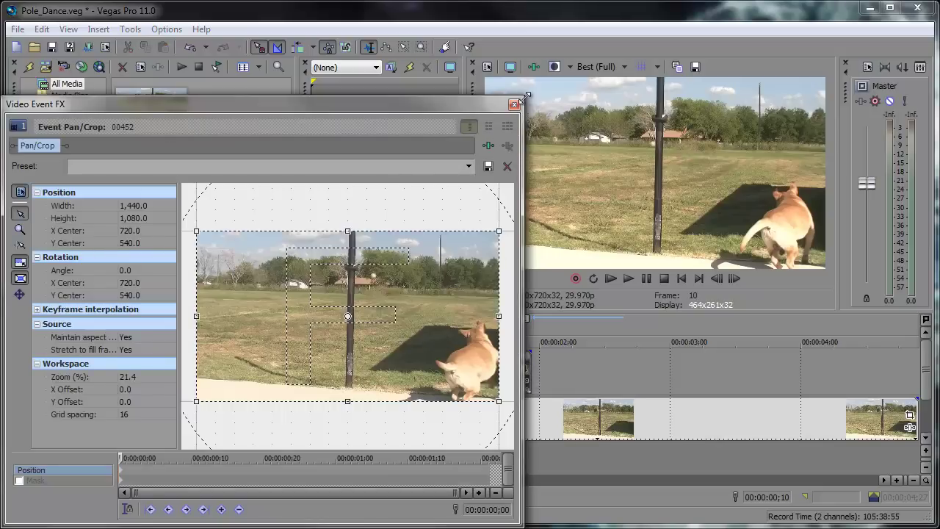
drag(524, 96, 716, 45)
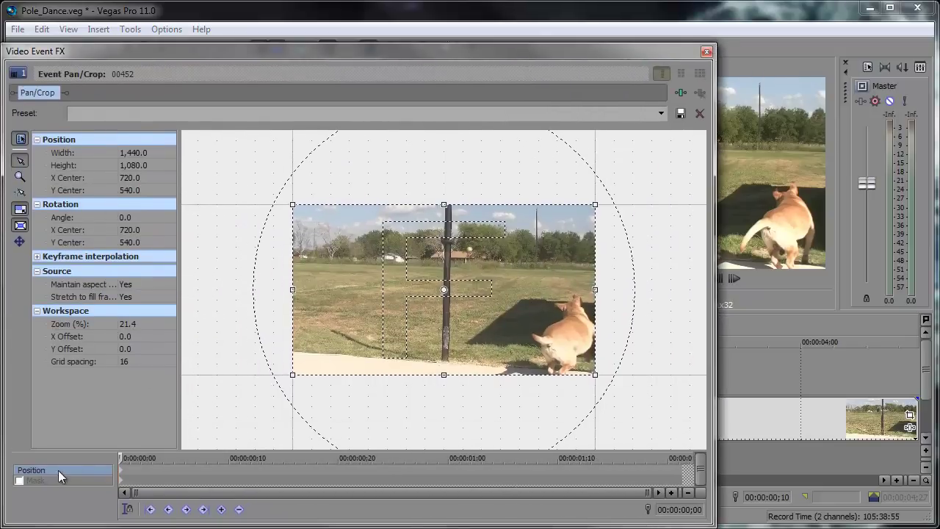
click(20, 481)
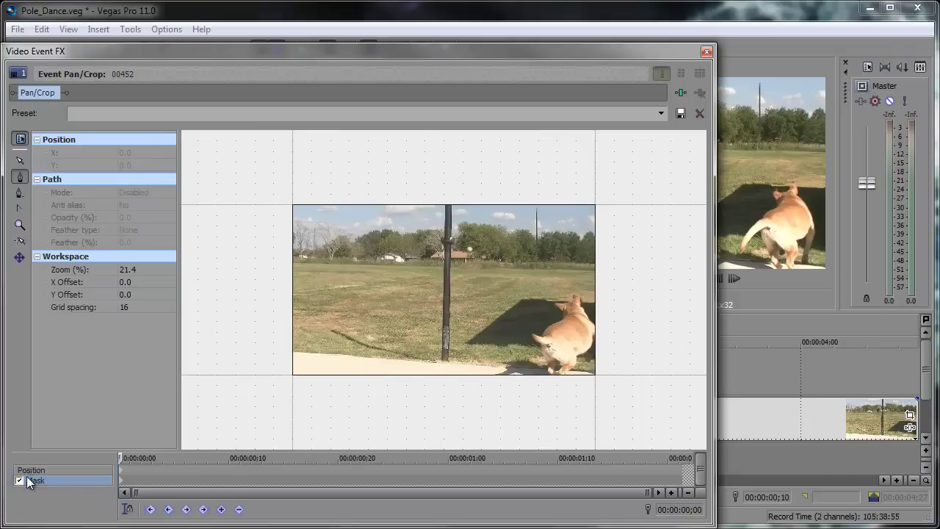
Zoom the mask workspace to 33.9% and return to the clip's first frame, 00:00:00;00
click(128, 458)
drag(133, 459, 151, 458)
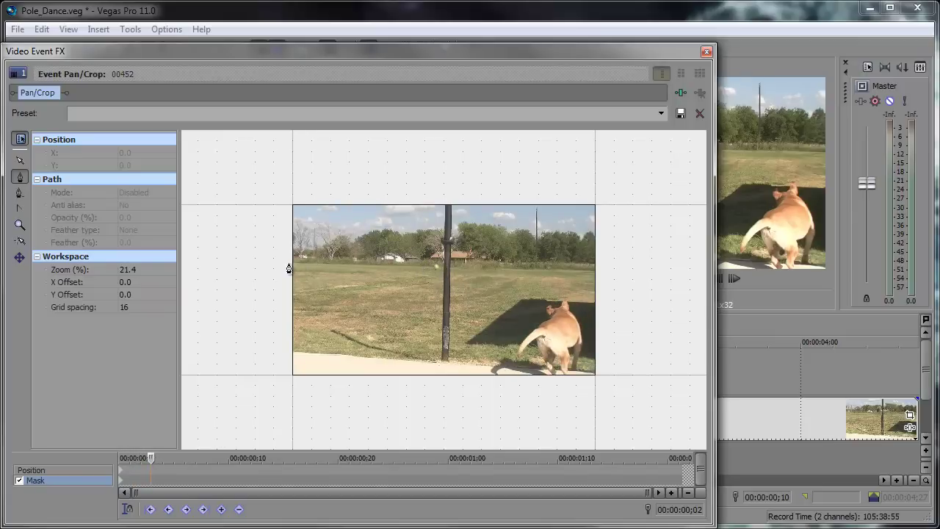
scroll(198, 446, up, 3)
drag(149, 457, 99, 457)
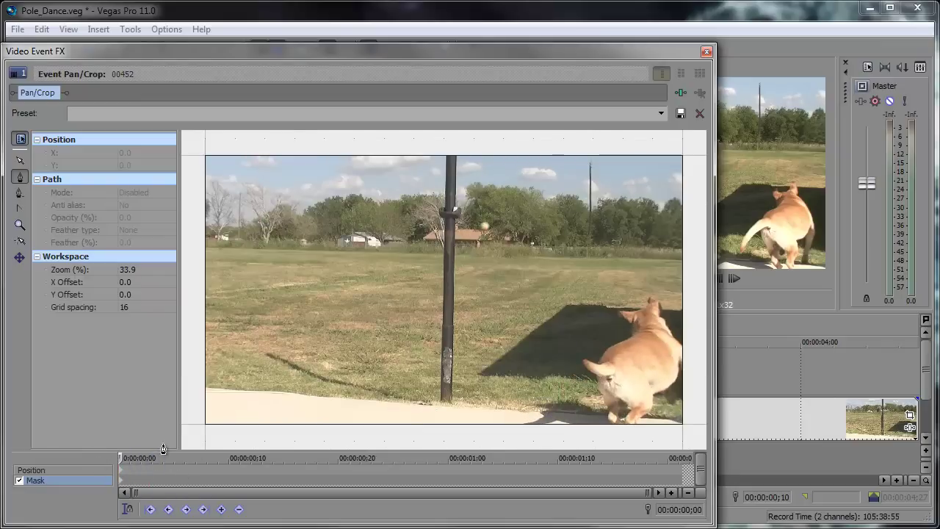
Draw a closed mask from the pole along the horizon, down the left edge and below the bottom
click(448, 250)
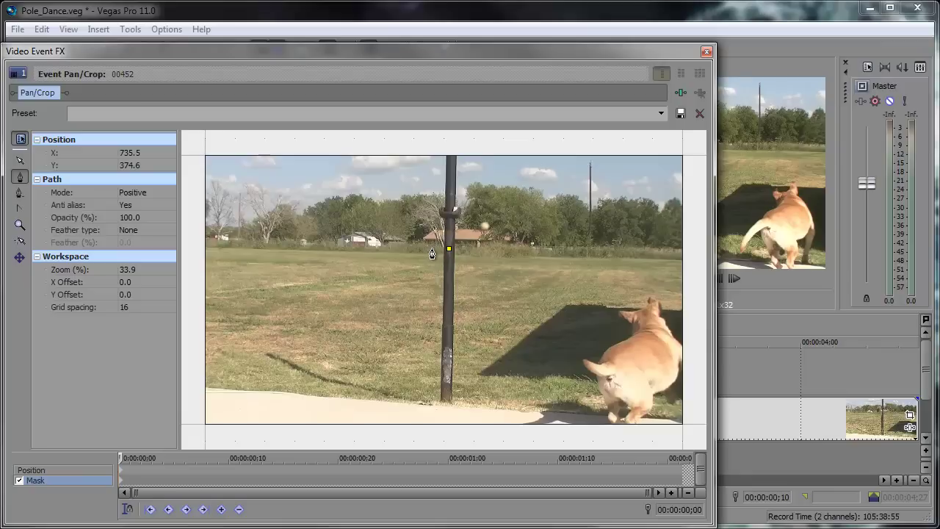
click(431, 250)
drag(431, 250, 434, 248)
click(398, 248)
click(347, 252)
click(197, 247)
click(196, 435)
click(445, 433)
click(448, 249)
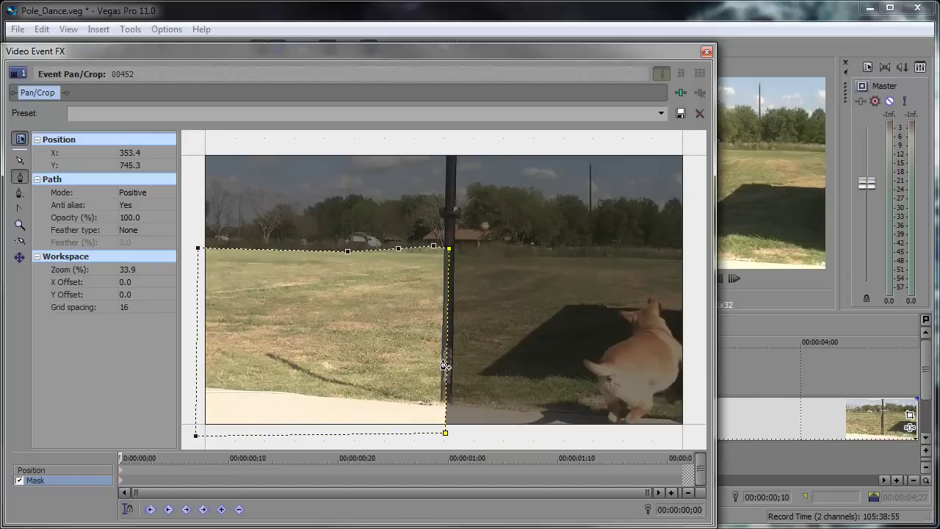
Scrub and play the clip to preview the mask
click(120, 459)
drag(157, 458, 348, 458)
key(space)
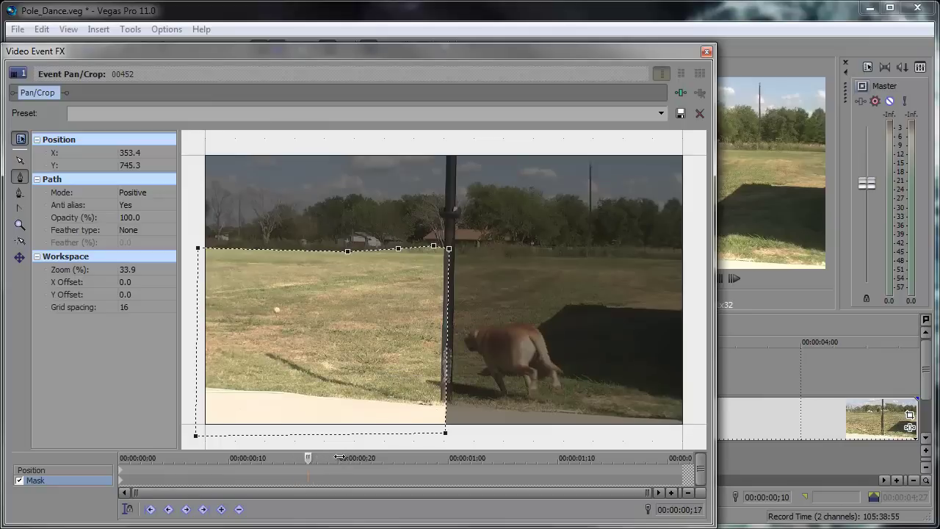
Set the mask's feather type to Both
click(166, 229)
click(129, 263)
click(169, 230)
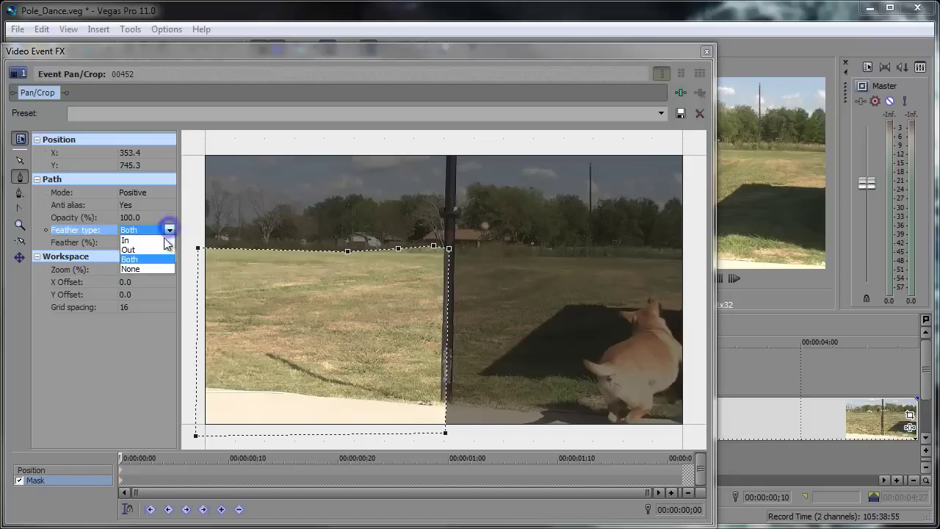
key(Escape)
Raise Feather (%) to about 3.2 and step through frames to check the softened edge
click(169, 230)
click(169, 229)
click(169, 242)
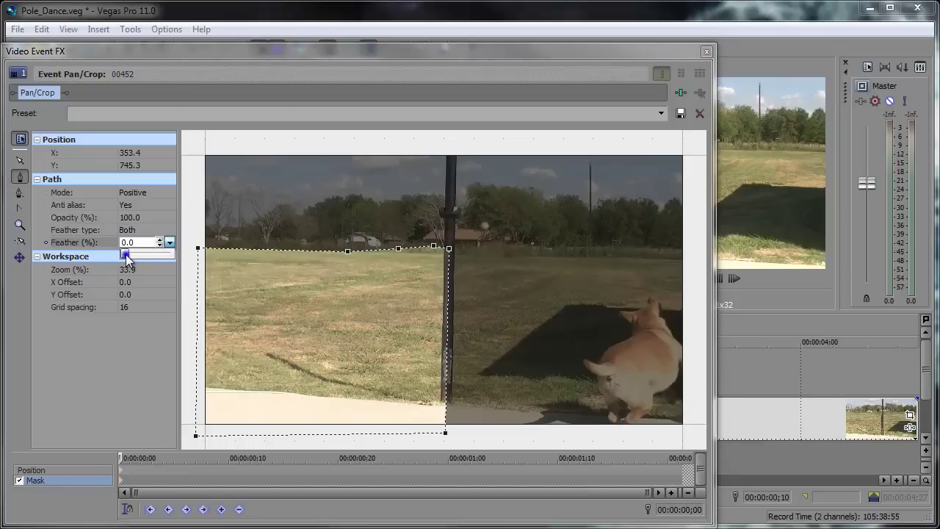
drag(126, 254, 130, 255)
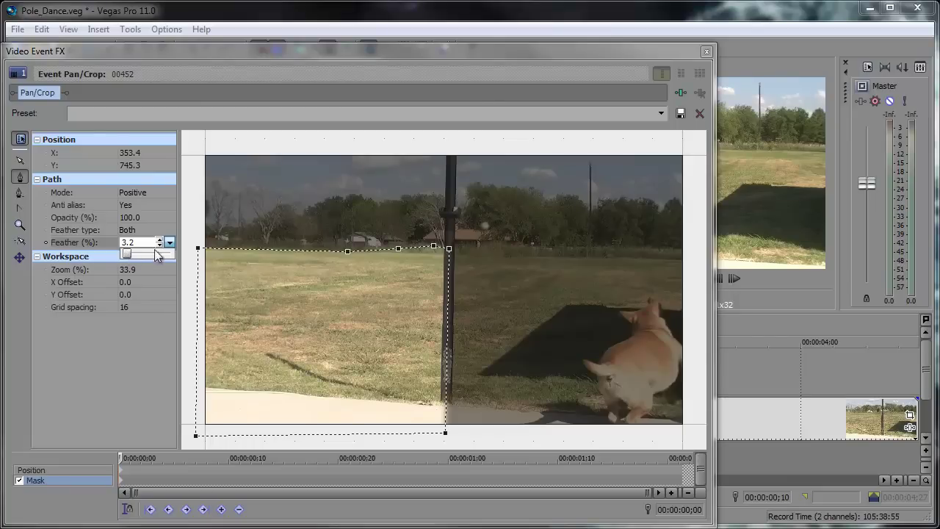
mouse_move(498, 64)
mouse_down()
mouse_move(155, 69)
mouse_move(427, 69)
mouse_move(567, 48)
mouse_move(544, 59)
mouse_move(547, 32)
mouse_move(486, 65)
mouse_up()
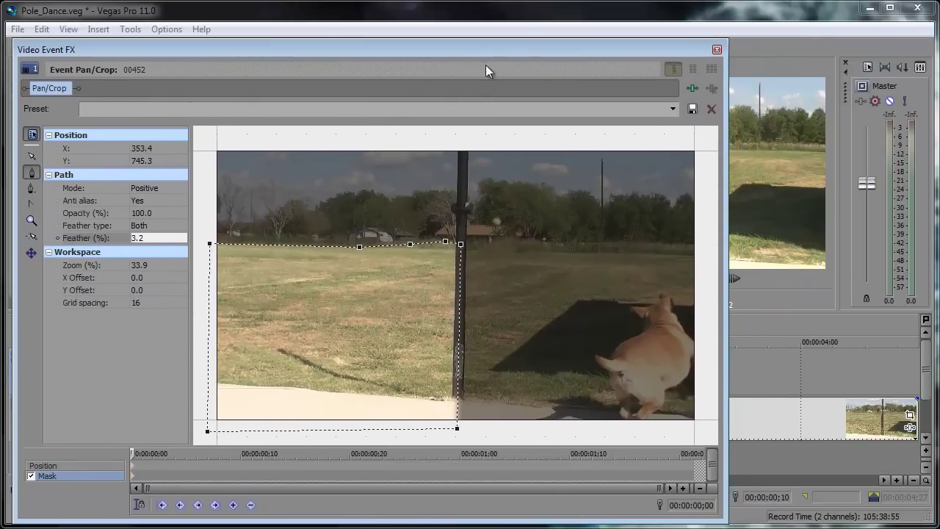
click(143, 453)
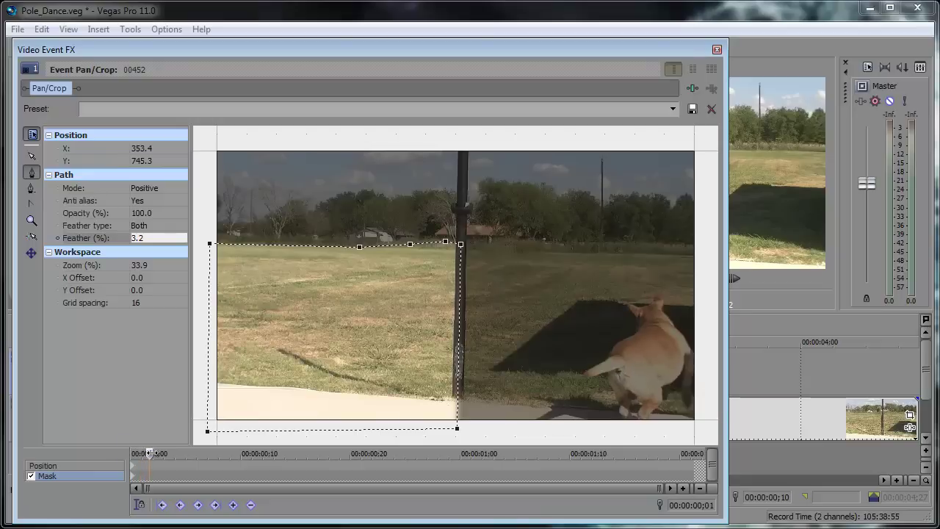
drag(150, 453, 97, 456)
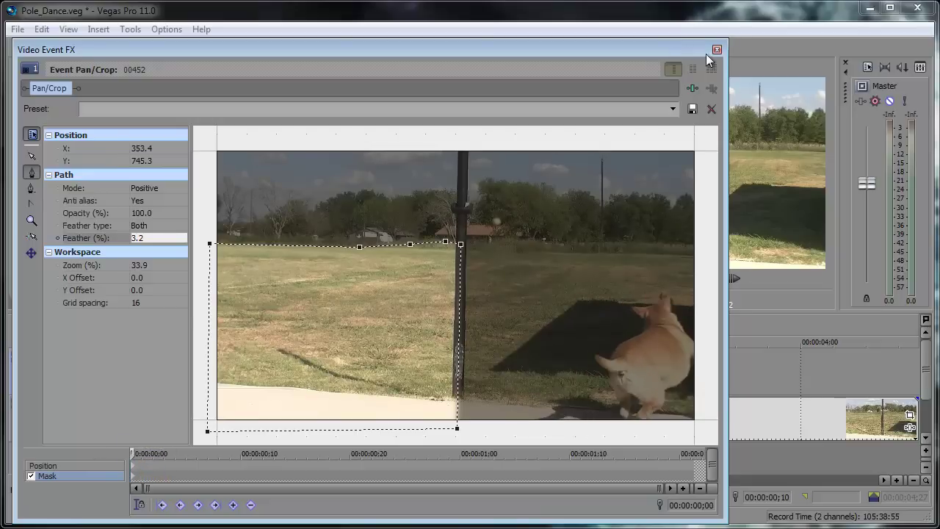
Close the mask editor and scrub the timeline to watch the dog emerge
click(716, 50)
click(318, 326)
click(329, 364)
drag(329, 365, 309, 371)
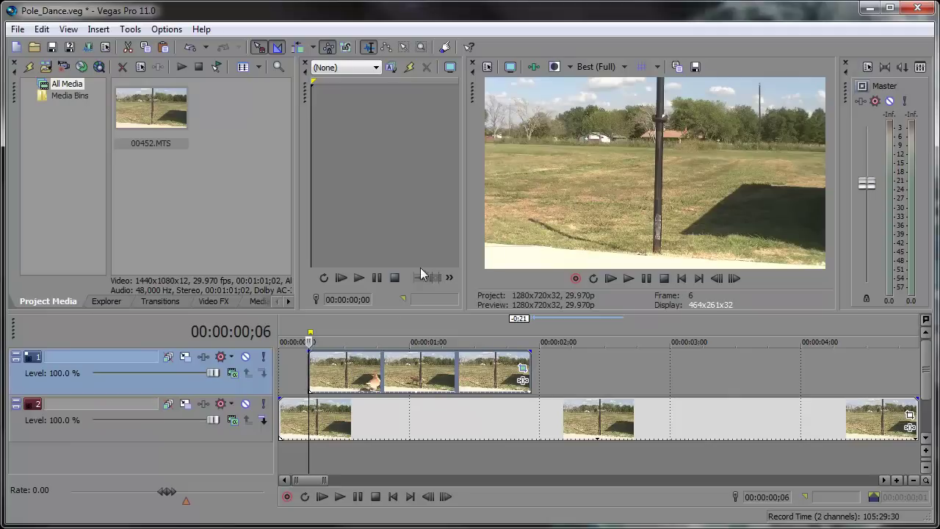
Step through frames, then mark a loop region from 0 to 00:00:01;28
drag(310, 346, 313, 347)
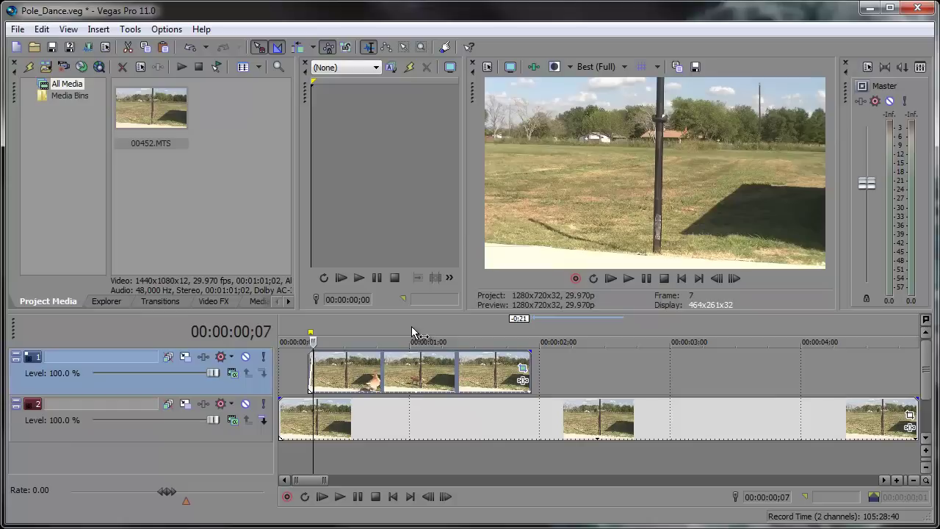
key(Right)
key(Right)
key(Right)
key(Right)
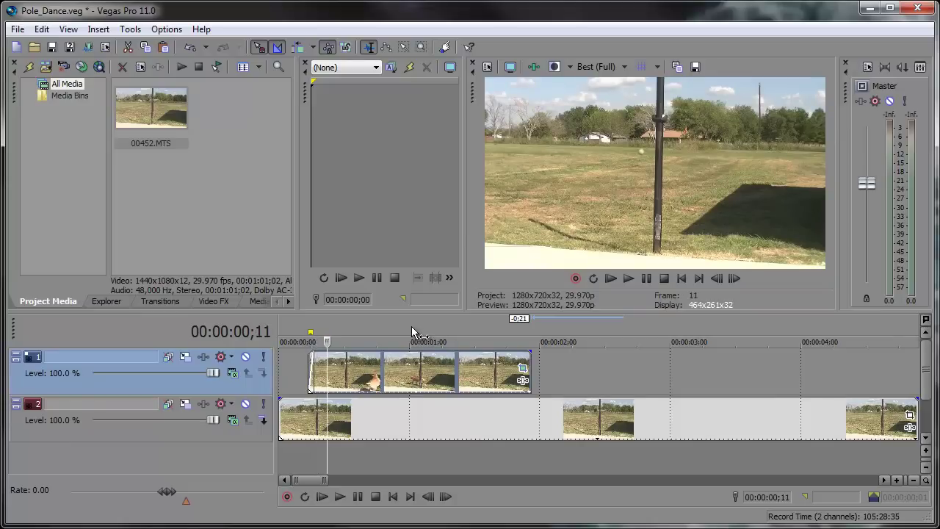
key(Left)
key(Right)
drag(526, 352, 526, 353)
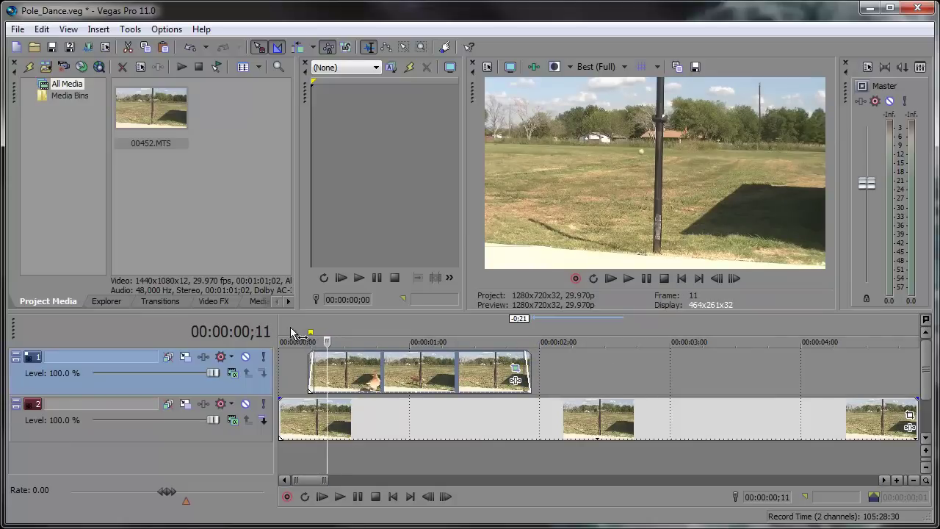
drag(282, 332, 532, 337)
key(space)
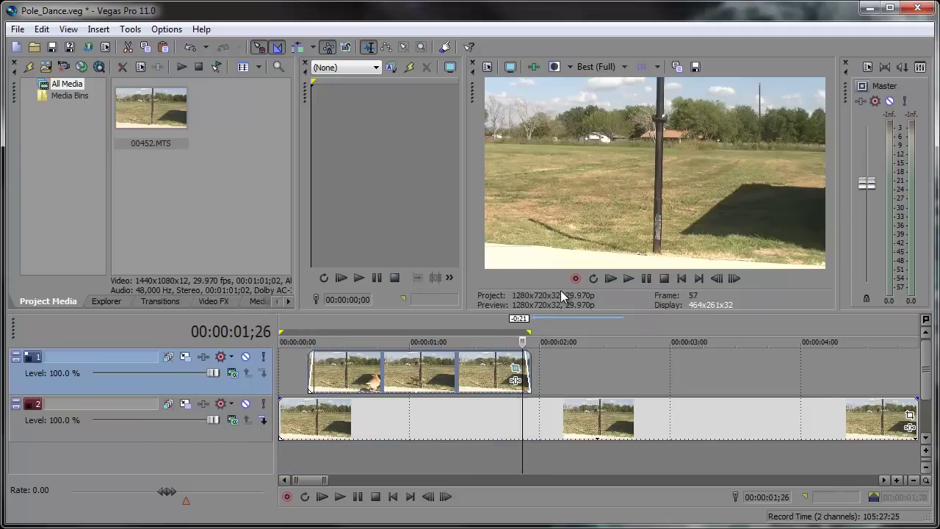
key(space)
key(space)
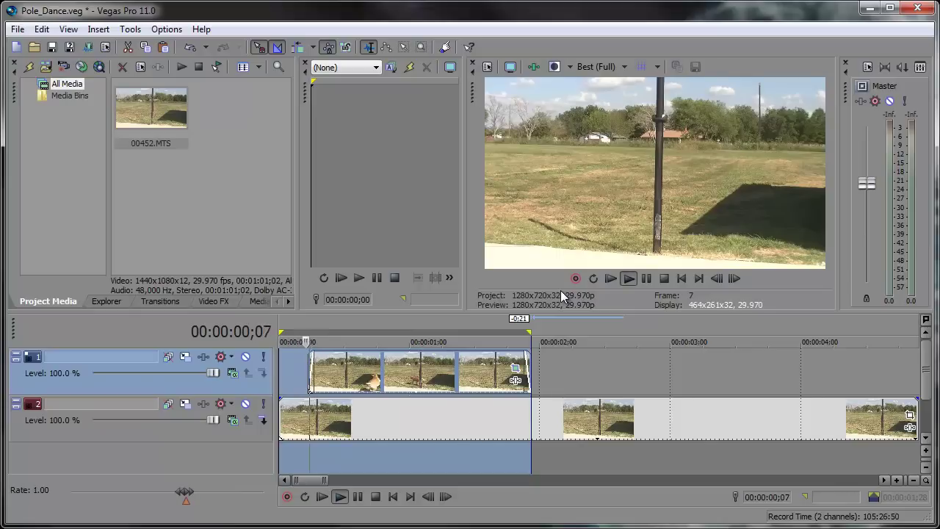
key(space)
key(space)
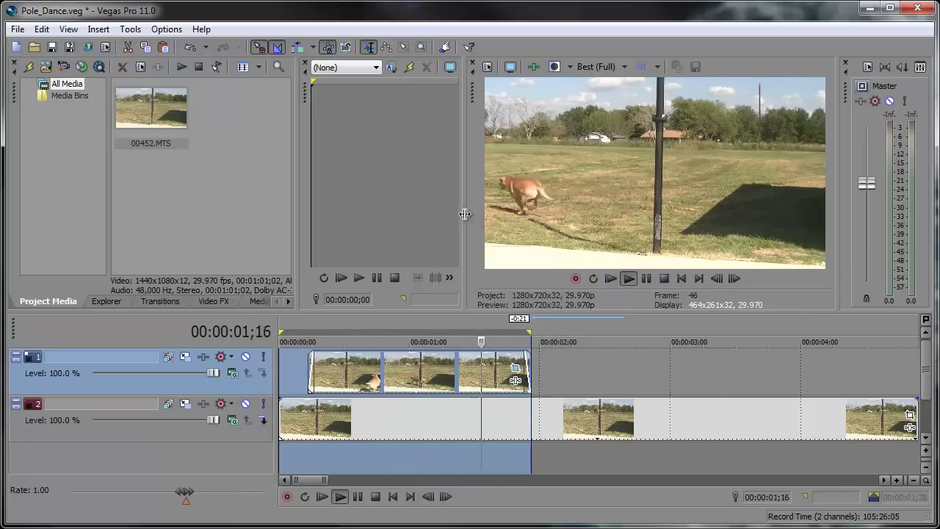
drag(465, 210, 415, 220)
drag(438, 312, 441, 367)
key(space)
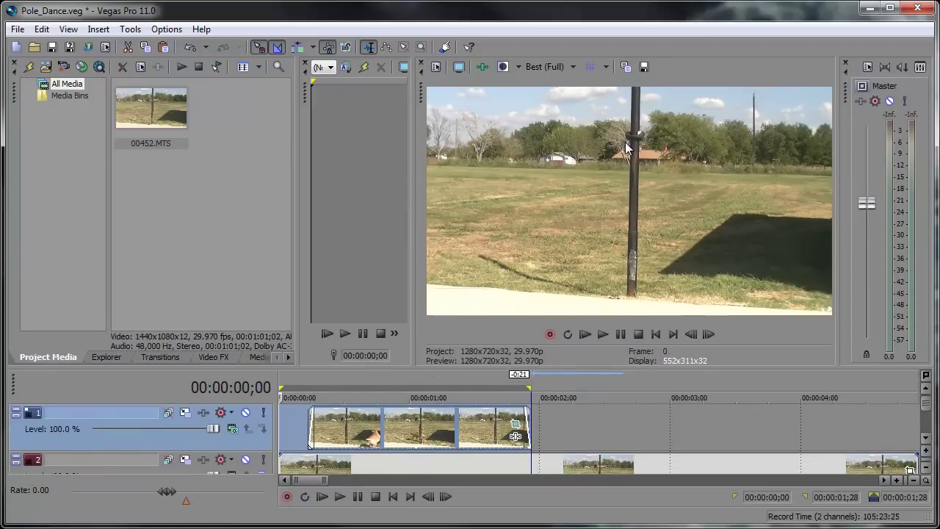
key(space)
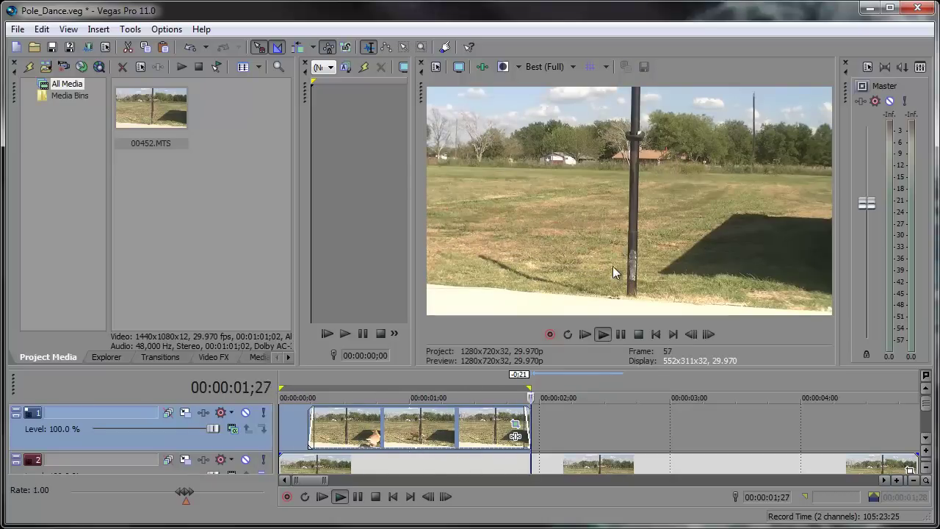
drag(514, 369, 514, 291)
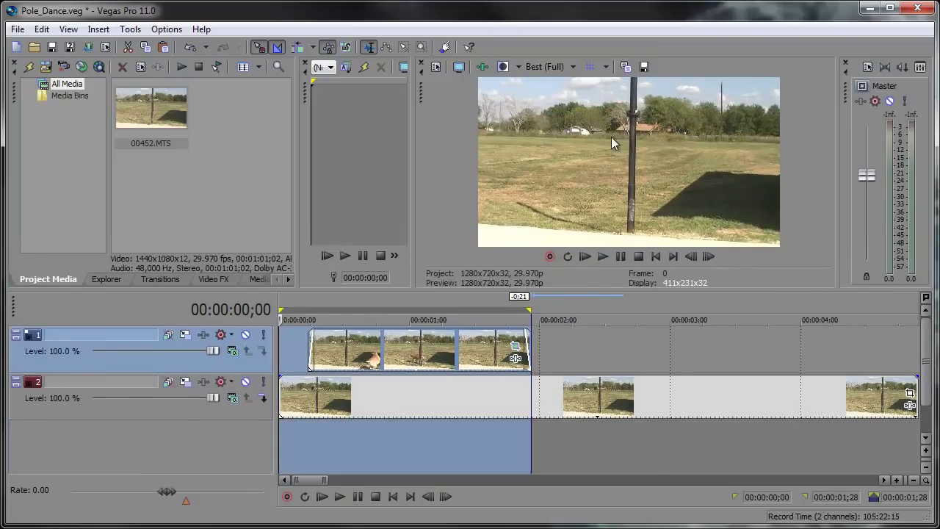
click(602, 256)
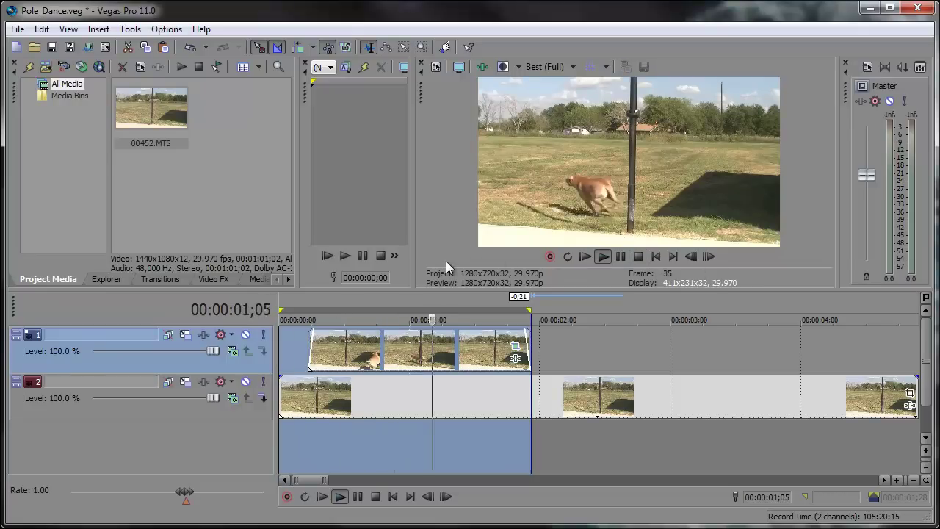
key(space)
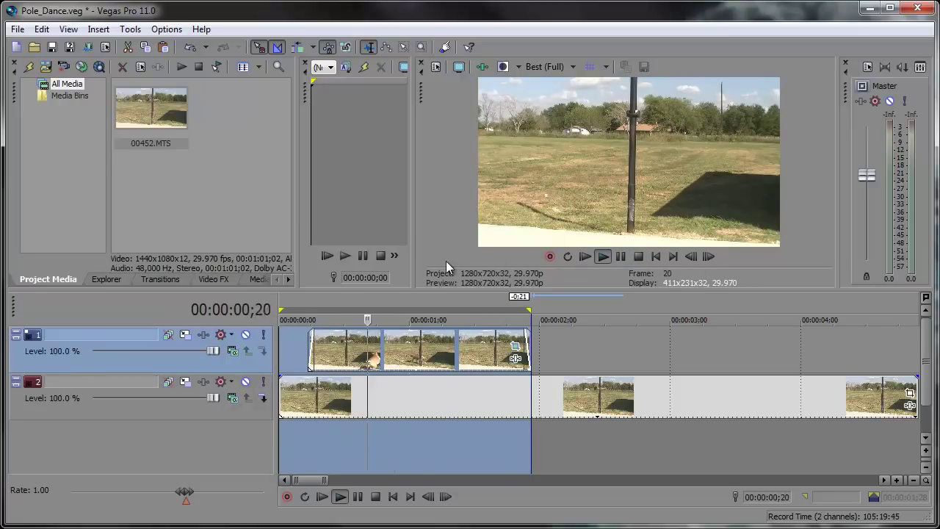
key(space)
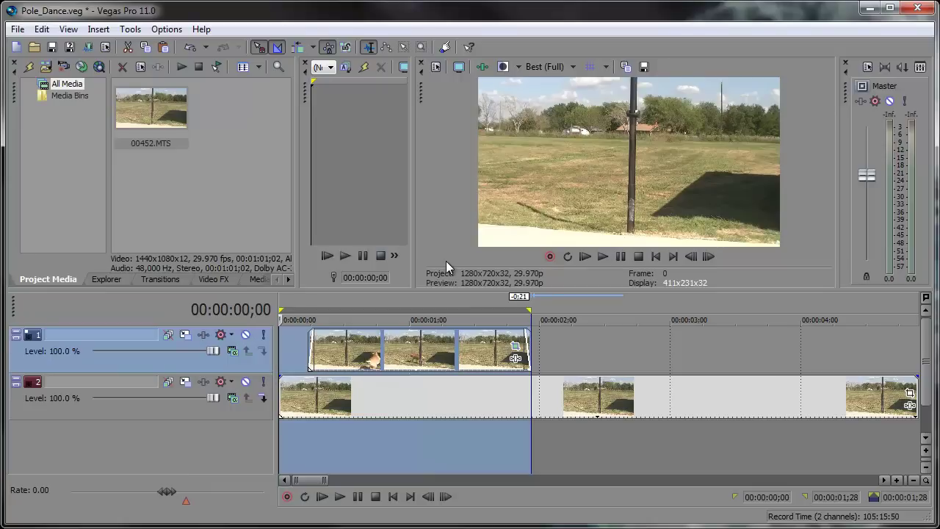
key(space)
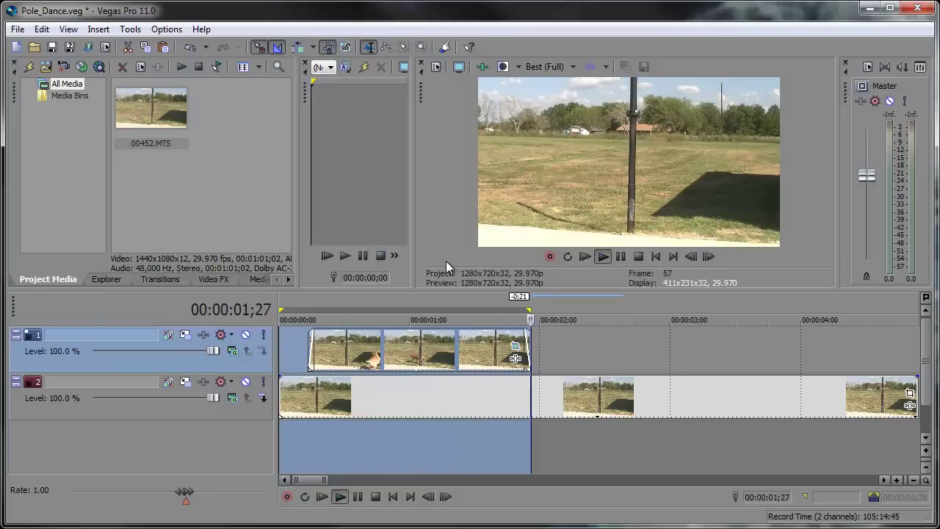